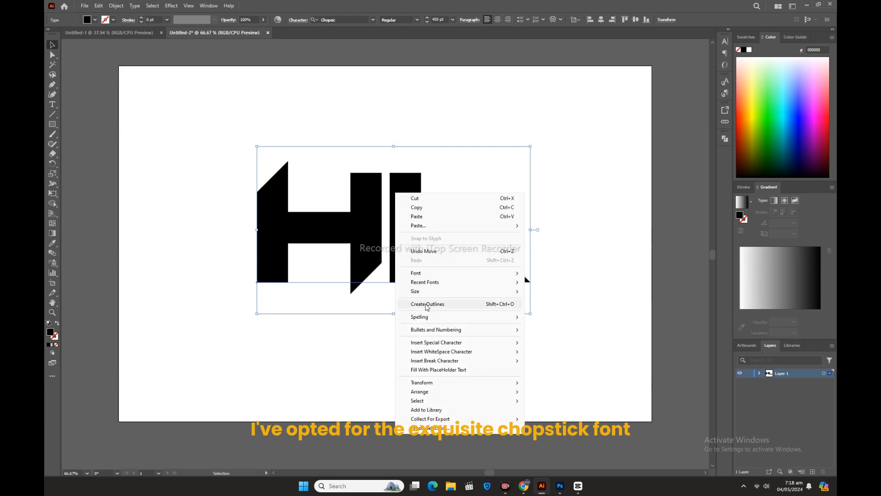
# Step: Convert the HL text to outlines and shift the lettering slightly downward
pyautogui.click(427, 306)
pyautogui.moveTo(421, 271); pyautogui.dragTo(419, 277)
pyautogui.click(406, 145)
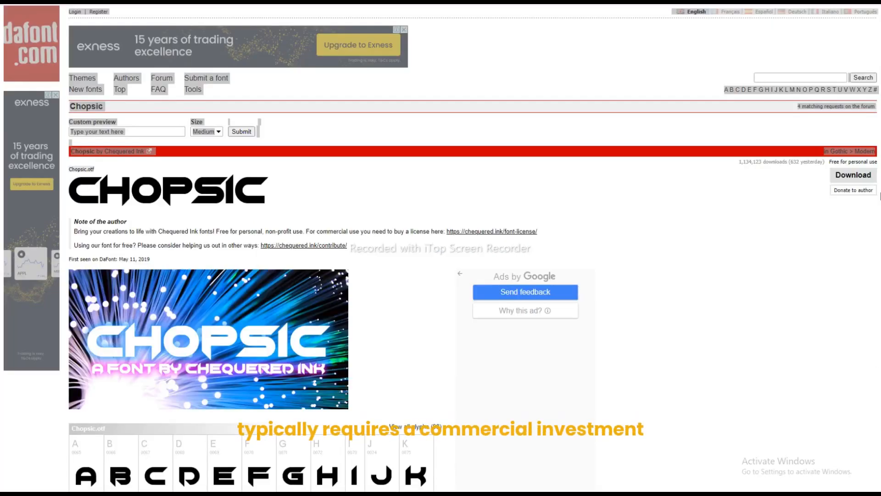
# Step: Switch to the browser and review the Chopsic font page on dafont, including its licence note and glyph tables
pyautogui.scroll(-12, 441, 248)
pyautogui.scroll(-11, 440, 248)
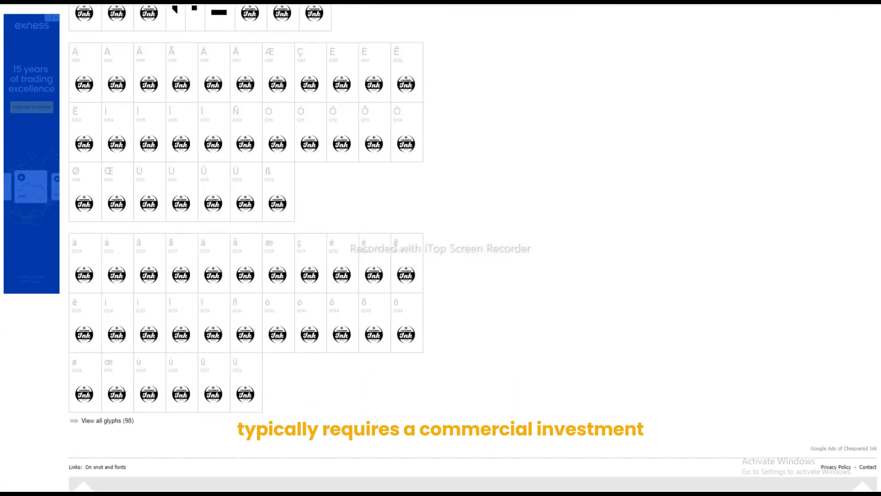
pyautogui.scroll(20, 441, 247)
pyautogui.click(583, 492)
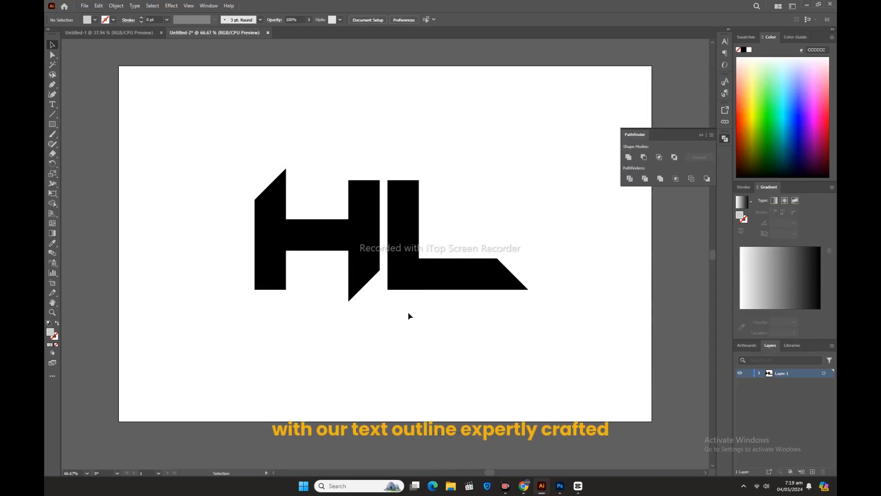
# Step: In Illustrator, draw a thin light grey bar about 1197 by 9 px above the letters and centre it horizontally on the artboard
pyautogui.click(52, 124)
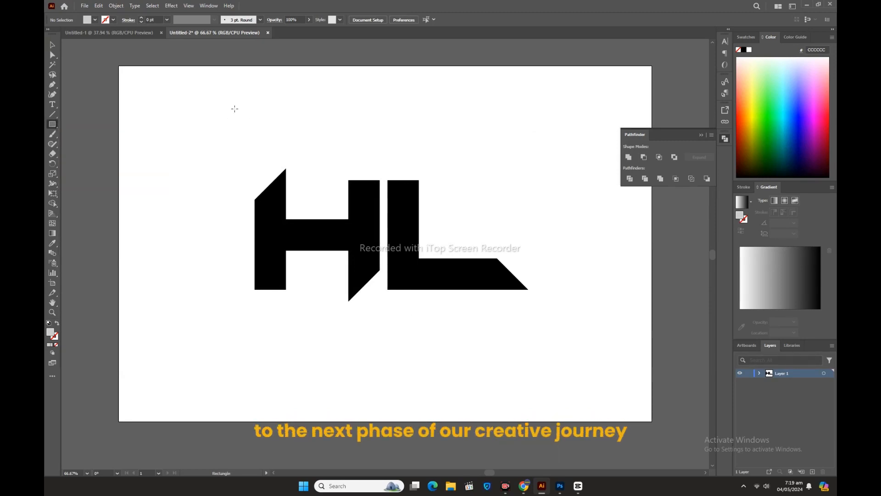
pyautogui.moveTo(198, 106)
pyautogui.mouseDown()
pyautogui.moveTo(508, 118)
pyautogui.moveTo(625, 109)
pyautogui.mouseUp()
pyautogui.click(53, 46)
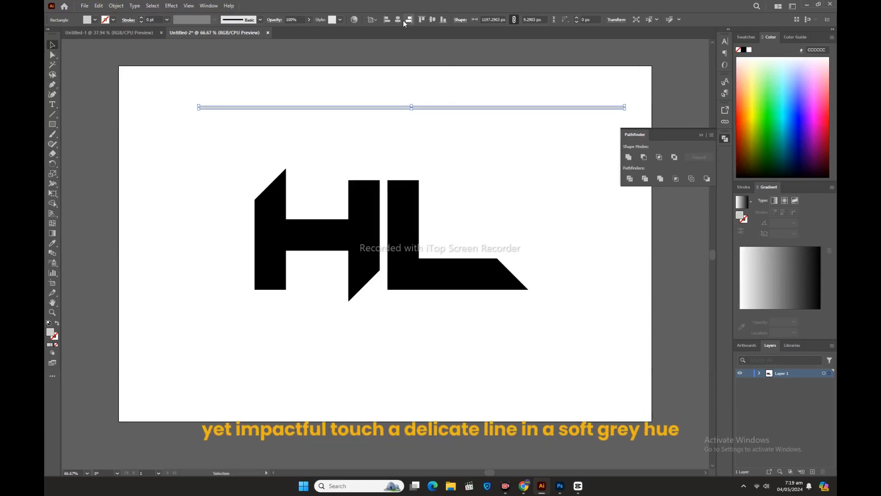
pyautogui.click(376, 81)
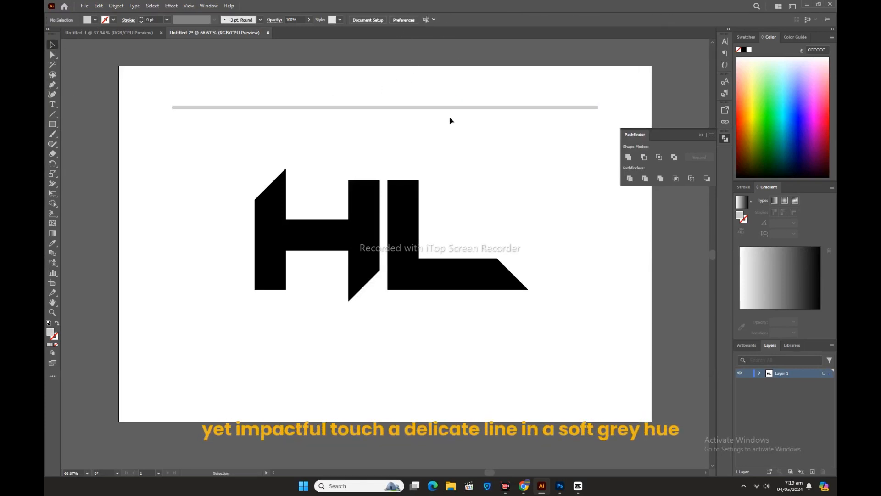
# Step: Duplicate the grey bar straight down with a small gap and repeat the copy until evenly spaced bars extend well below the letters
pyautogui.moveTo(454, 112); pyautogui.dragTo(451, 122)
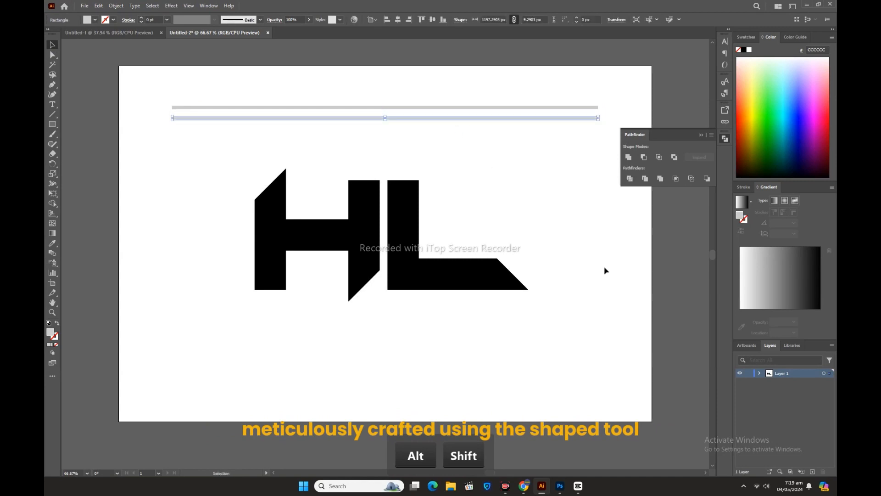
pyautogui.hotkey('ctrl', 'd')
pyautogui.hotkey('ctrl', 'd')
pyautogui.hotkey('ctrl', 'd')
pyautogui.hotkey('ctrl', 'd')
pyautogui.hotkey('ctrl', 'd')
pyautogui.hotkey('ctrl', 'd')
pyautogui.hotkey('ctrl', 'd')
pyautogui.hotkey('ctrl', 'd')
pyautogui.hotkey('ctrl', 'd')
pyautogui.hotkey('ctrl', 'd')
pyautogui.hotkey('ctrl', 'd')
pyautogui.hotkey('ctrl', 'd')
pyautogui.hotkey('ctrl', 'd')
pyautogui.hotkey('ctrl', 'd')
pyautogui.hotkey('ctrl', 'd')
pyautogui.hotkey('ctrl', 'd')
pyautogui.hotkey('ctrl', 'd')
pyautogui.hotkey('ctrl', 'd')
pyautogui.hotkey('ctrl', 'd')
pyautogui.hotkey('ctrl', 'd')
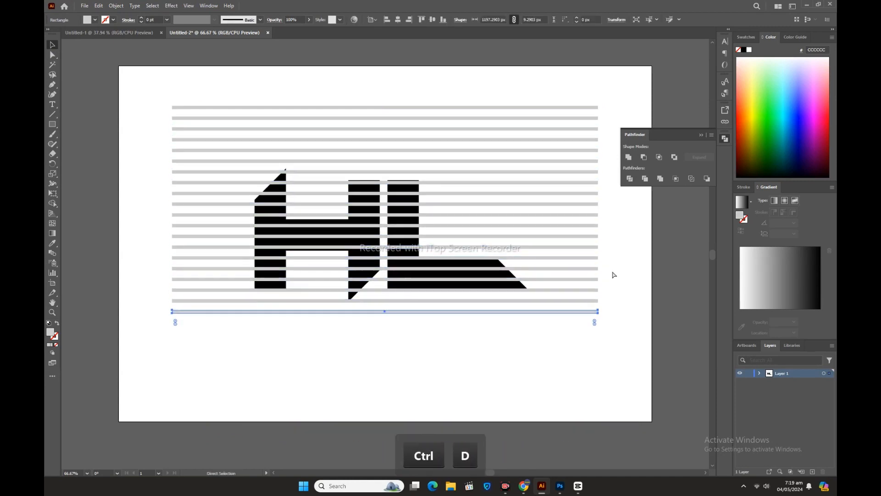
pyautogui.click(605, 277)
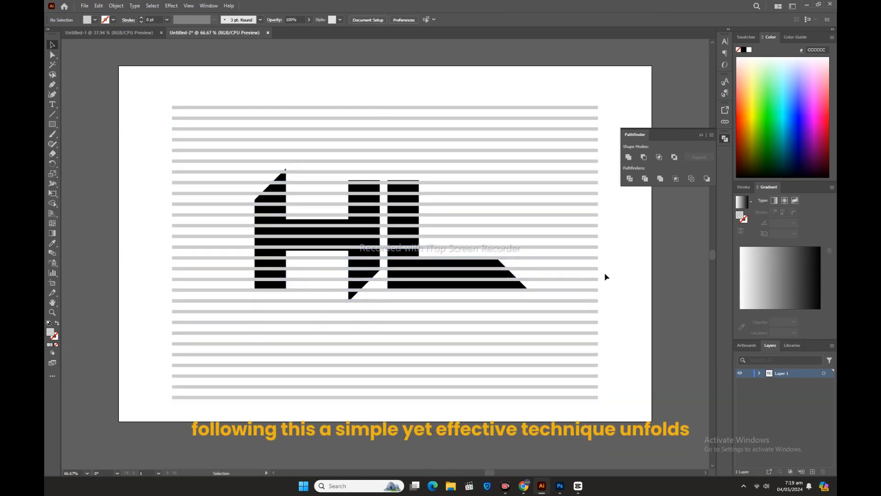
# Step: Select all the grey bars by colour, unite them into one object and centre it vertically on the artboard
pyautogui.click(276, 107)
pyautogui.click(628, 158)
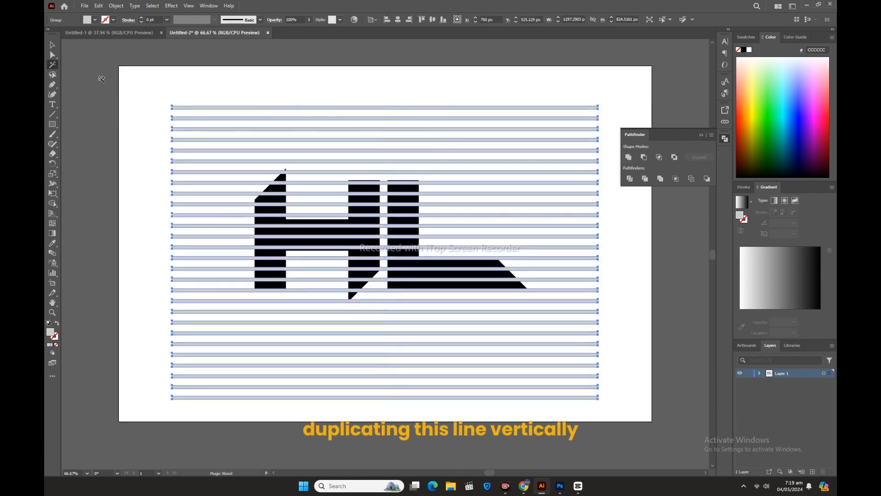
pyautogui.click(52, 45)
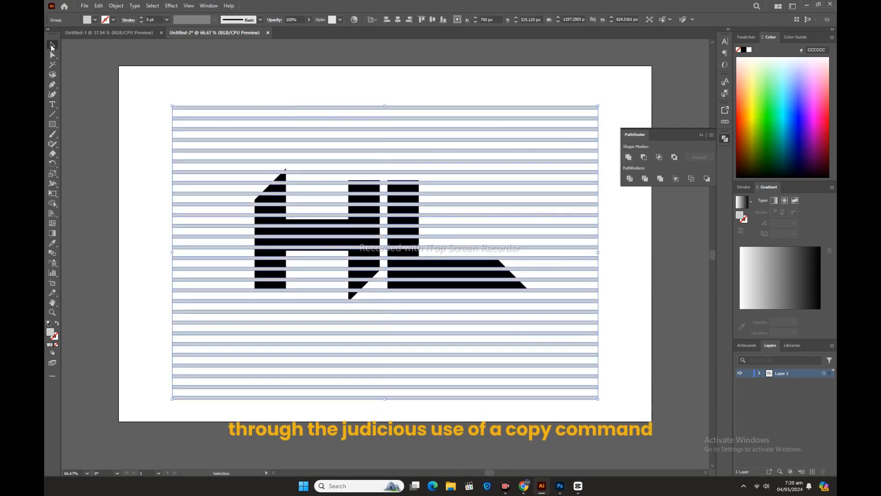
pyautogui.click(433, 20)
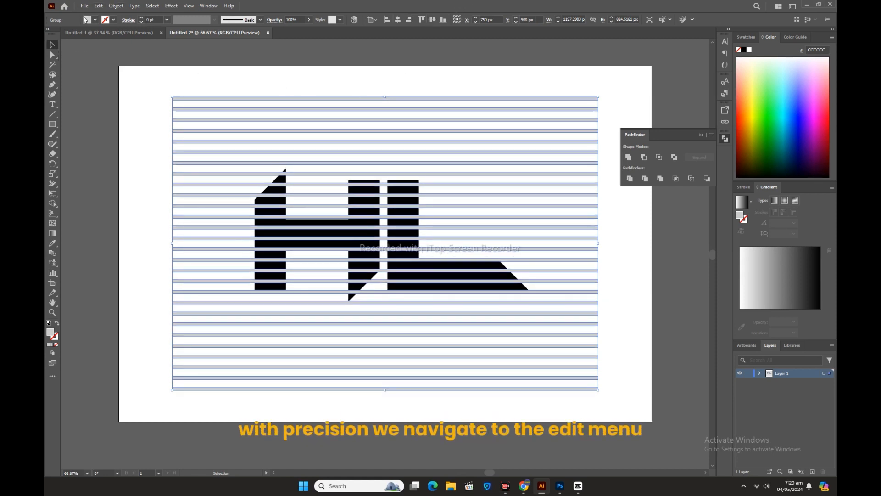
# Step: Copy the horizontal bars, paste the copy in front and rotate it 90° to form a grid
pyautogui.click(98, 6)
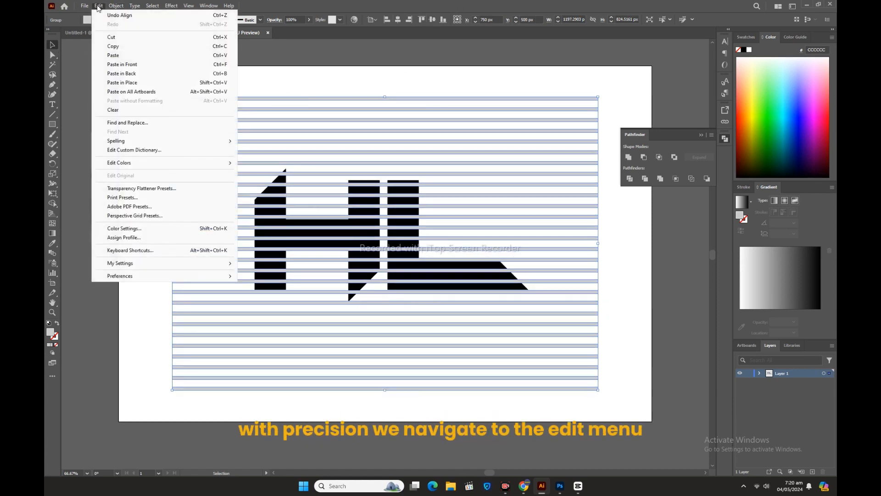
pyautogui.click(113, 47)
pyautogui.click(99, 5)
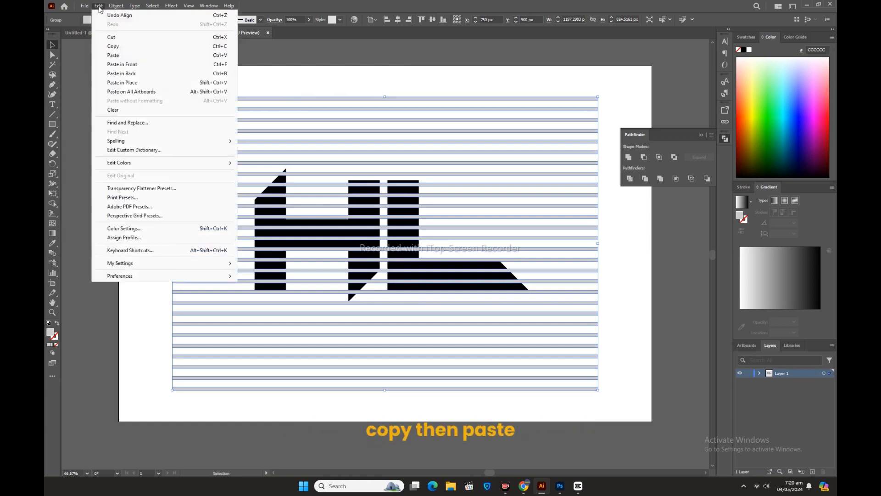
pyautogui.click(129, 63)
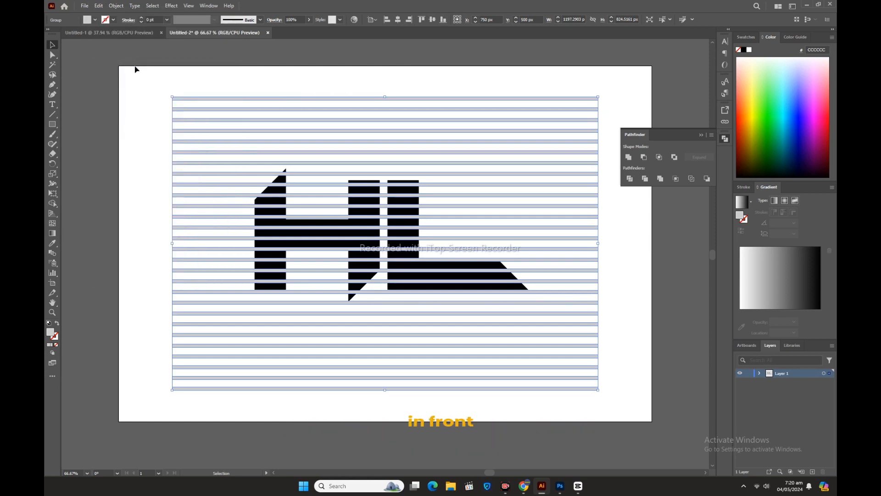
pyautogui.doubleClick(52, 164)
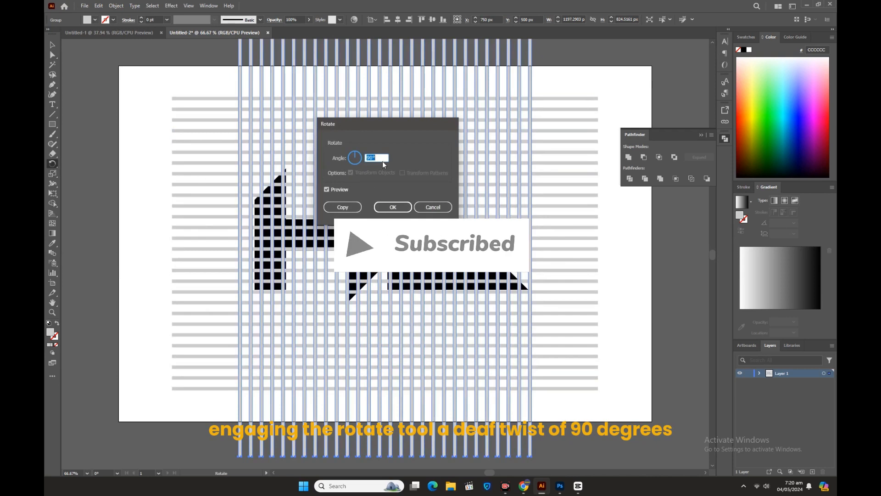
pyautogui.click(381, 207)
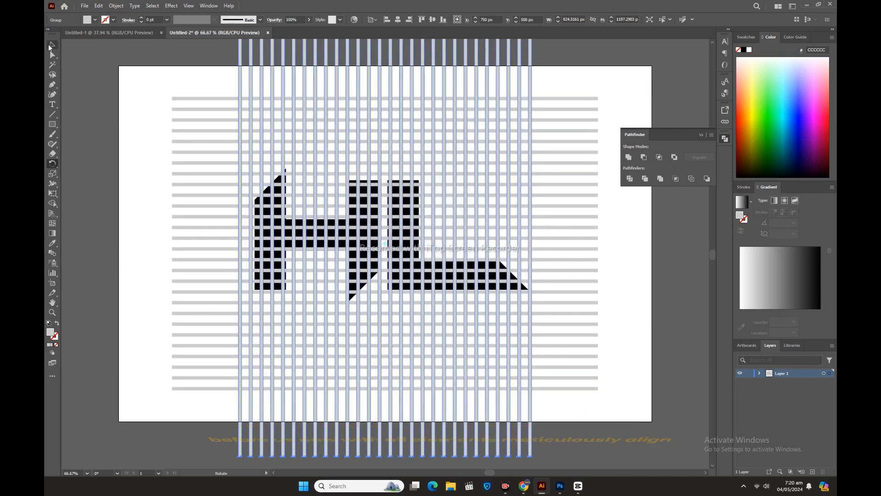
# Step: Select the letters with both sets of bars and align their horizontal and vertical centres
pyautogui.press('v')
pyautogui.moveTo(143, 86); pyautogui.dragTo(612, 398)
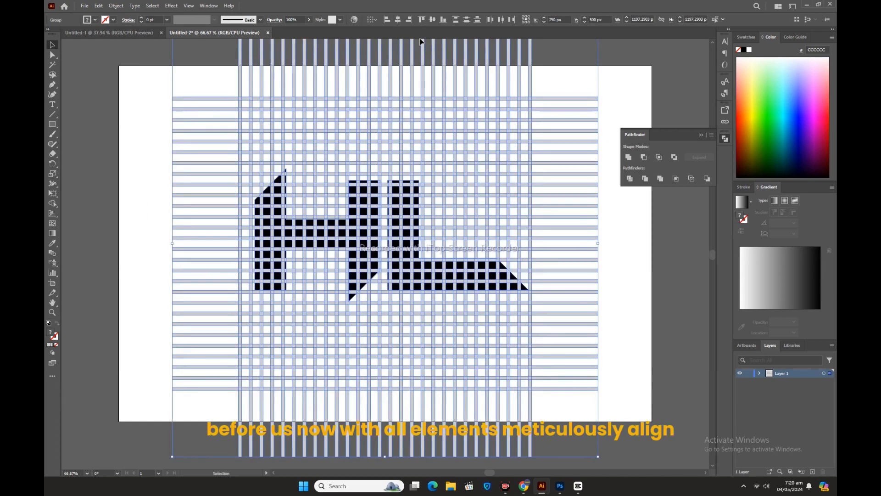
pyautogui.click(398, 19)
pyautogui.click(432, 19)
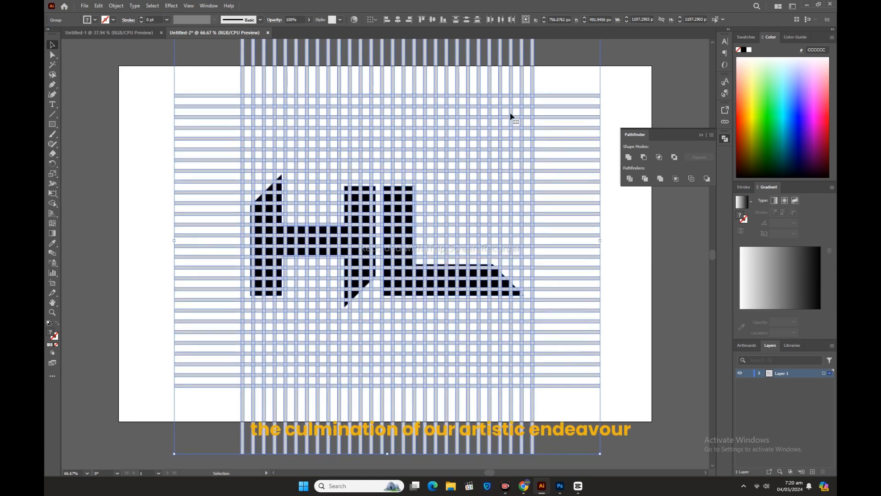
# Step: Divide the selected letters and grid with Pathfinder, and ungroup the resulting pieces
pyautogui.click(631, 179)
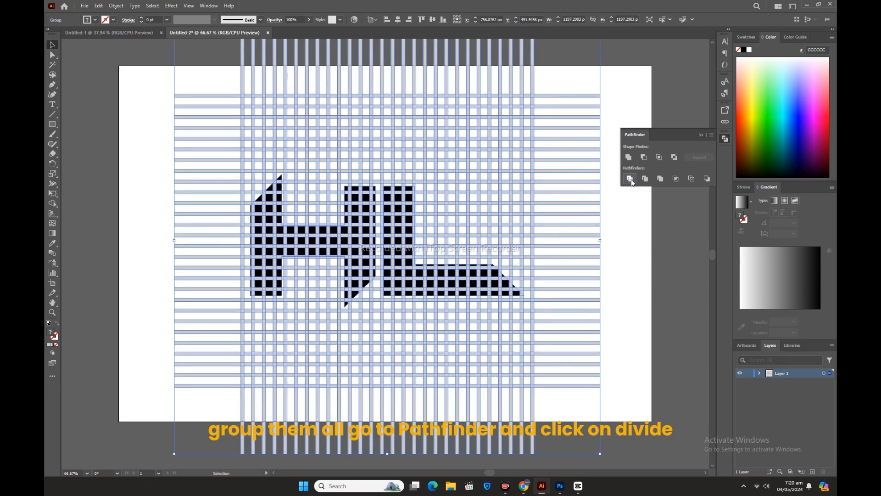
pyautogui.rightClick(421, 151)
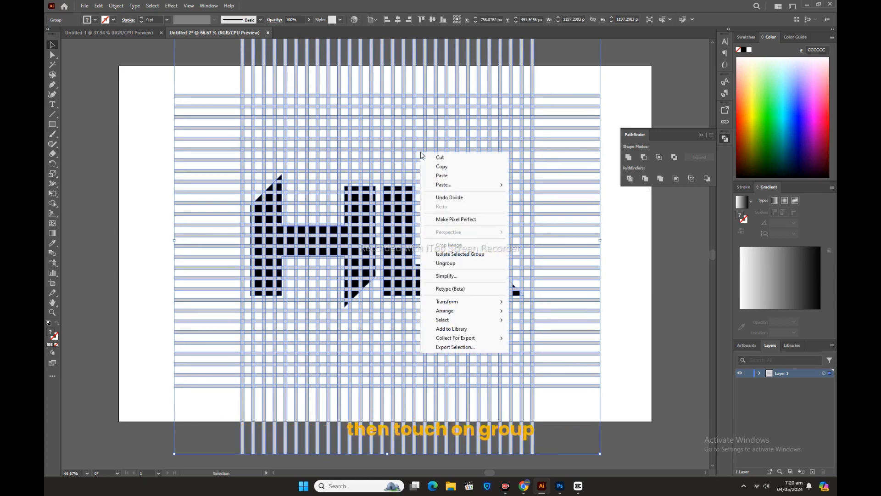
pyautogui.click(452, 268)
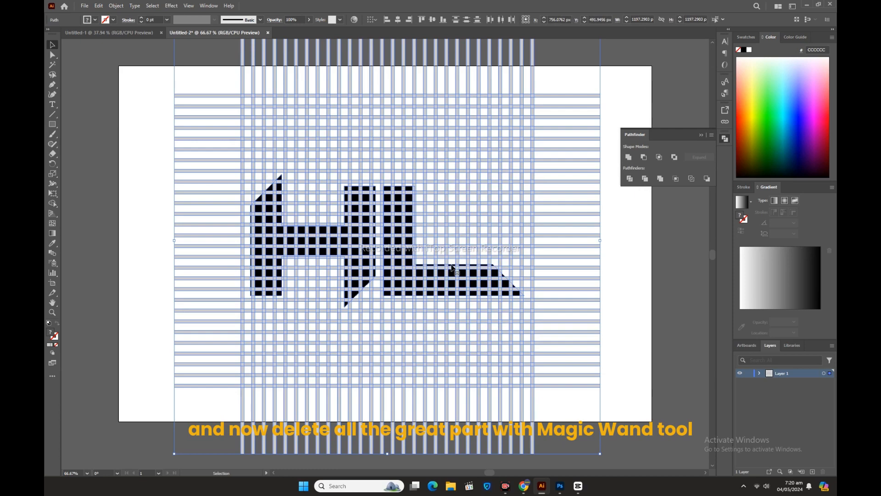
# Step: Select all the light grey grid pieces with the Magic Wand and delete them
pyautogui.click(126, 189)
pyautogui.click(53, 66)
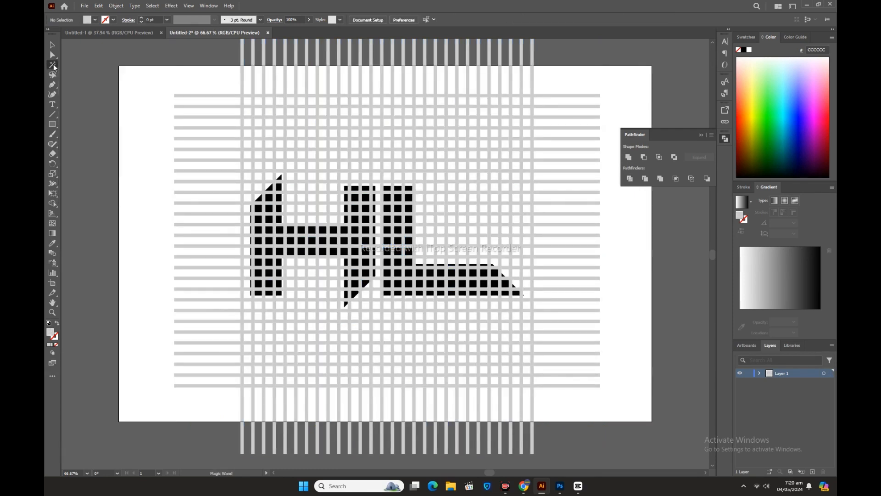
pyautogui.click(385, 99)
pyautogui.press('Delete')
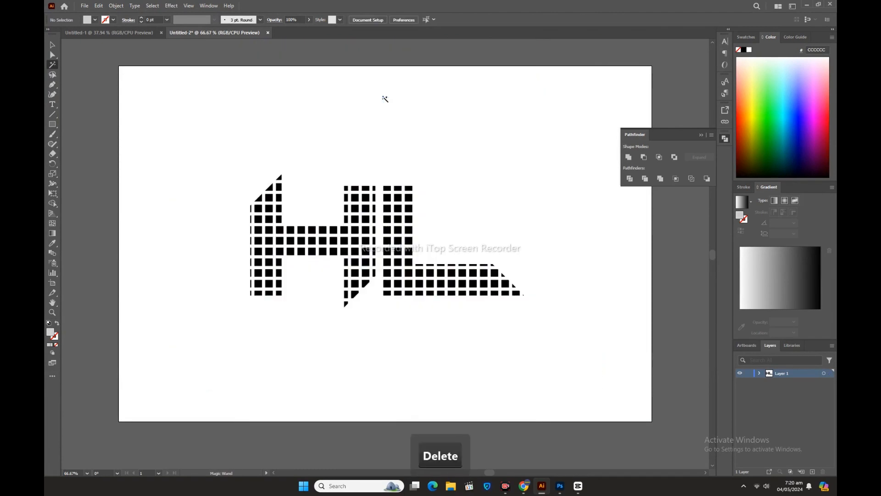
# Step: Delete all the unfilled cells around the letters using the Magic Wand, and check the remaining pieces by selecting them
pyautogui.click(52, 44)
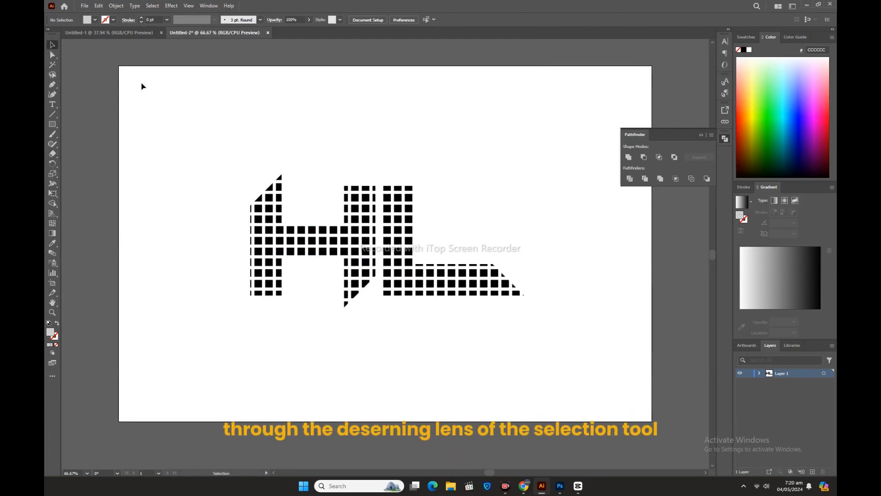
pyautogui.moveTo(142, 80); pyautogui.dragTo(591, 346)
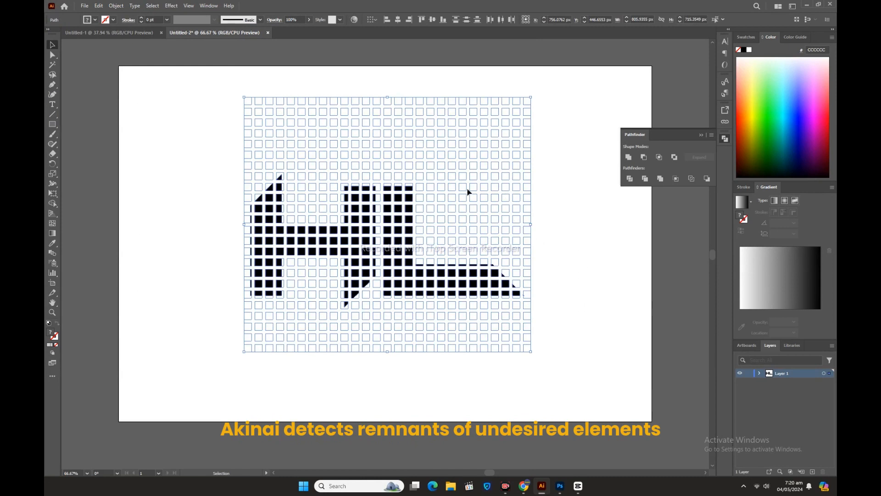
pyautogui.click(50, 65)
pyautogui.click(408, 112)
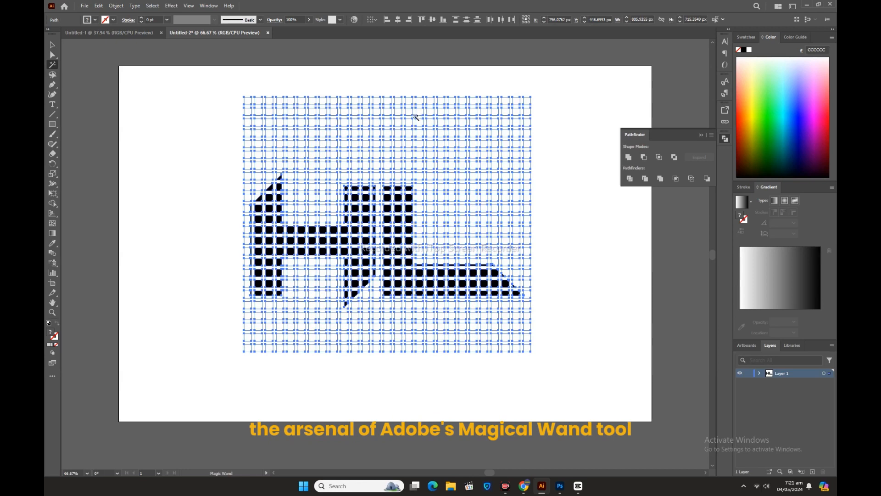
pyautogui.press('Delete')
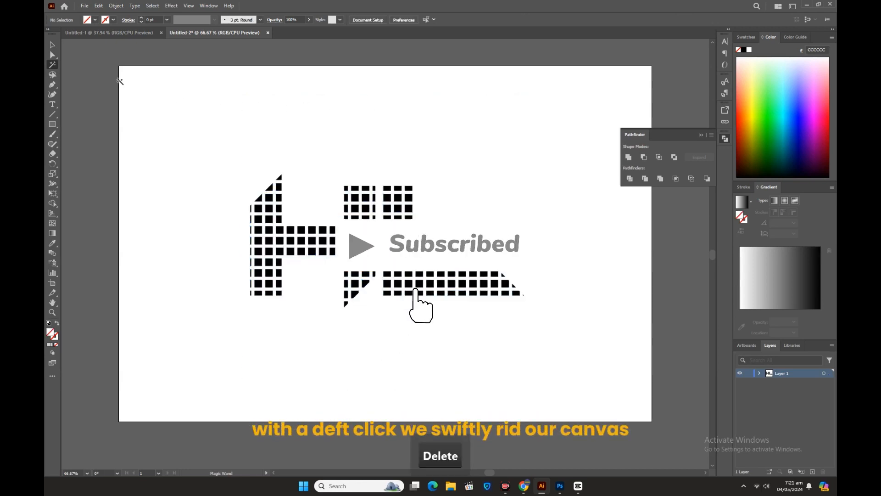
pyautogui.click(51, 45)
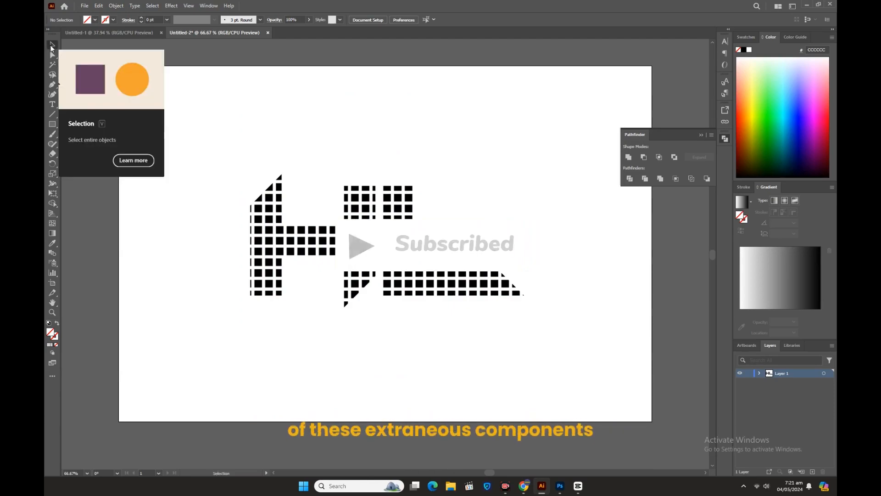
pyautogui.moveTo(166, 88); pyautogui.dragTo(608, 358)
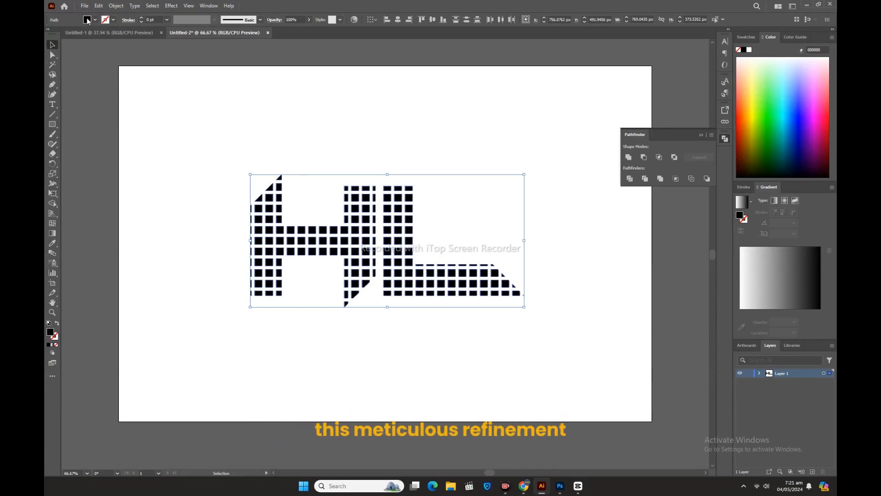
pyautogui.click(206, 136)
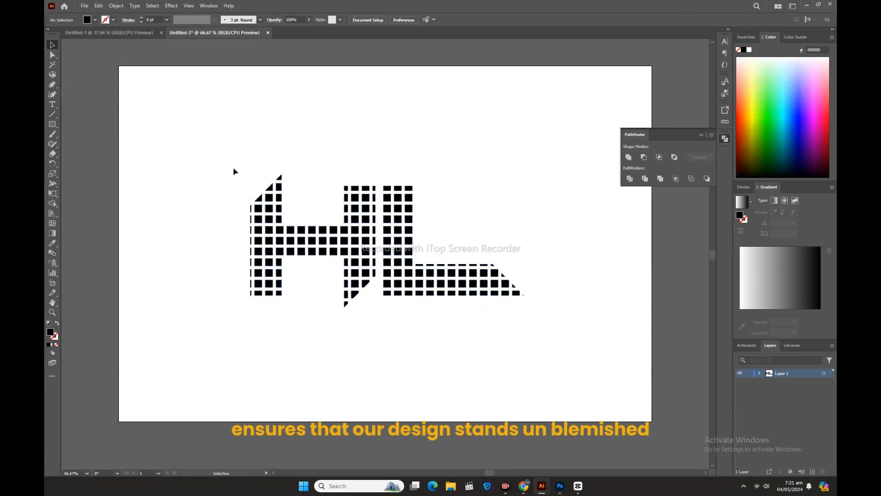
# Step: Fill one column of squares in each H and L stem, the H crossbar's middle row and a row of the L's foot with red C1272D
pyautogui.click(260, 281)
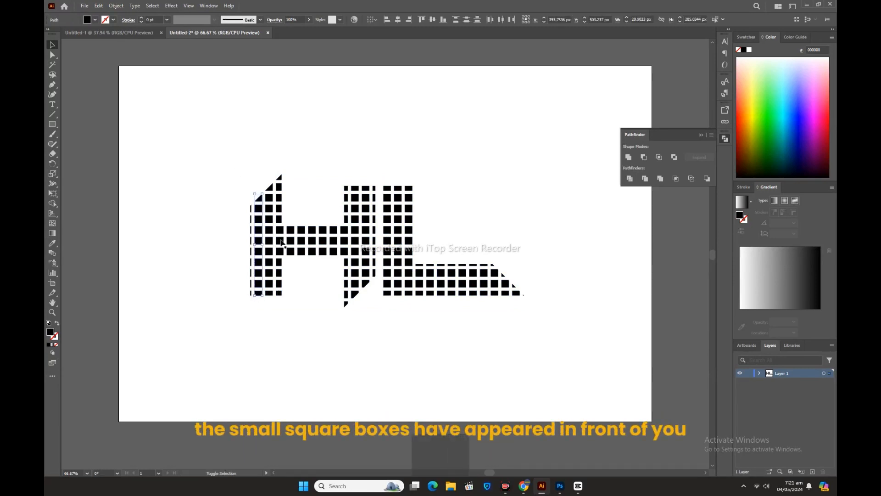
pyautogui.press('shift')
pyautogui.moveTo(367, 244); pyautogui.dragTo(367, 246)
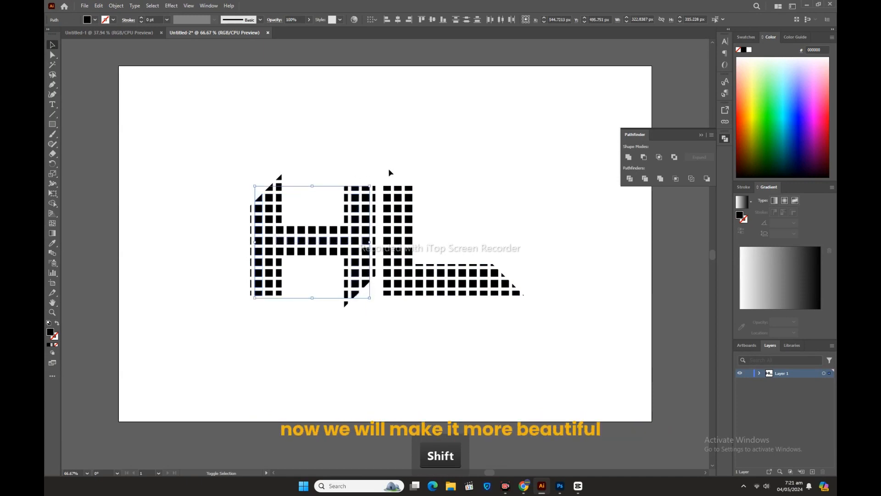
pyautogui.moveTo(389, 171); pyautogui.dragTo(386, 307)
pyautogui.moveTo(532, 284); pyautogui.dragTo(422, 292)
pyautogui.click(84, 21)
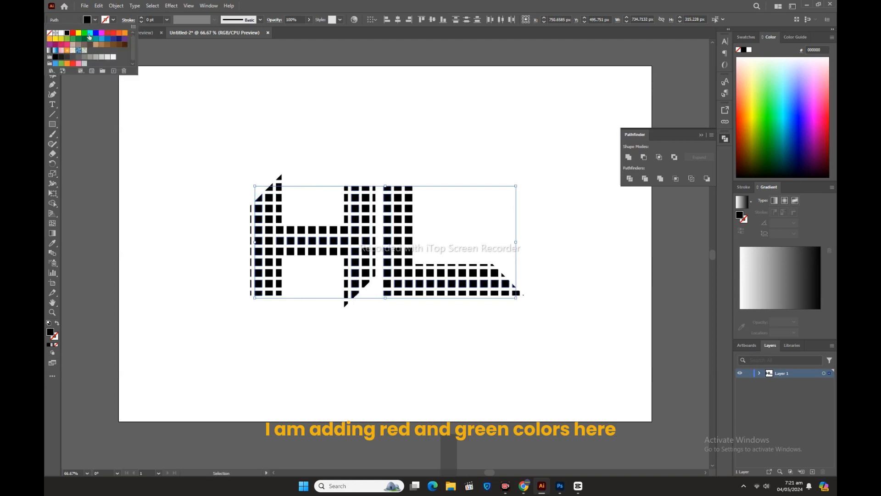
pyautogui.click(90, 37)
pyautogui.click(236, 138)
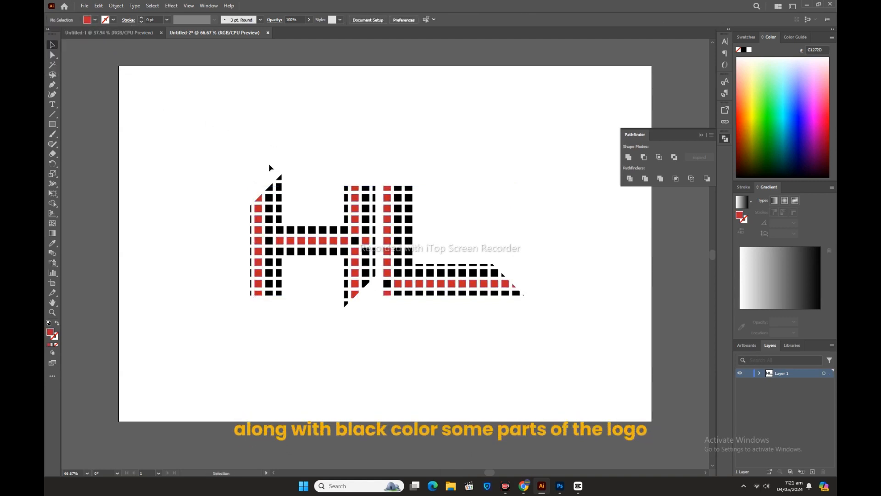
# Step: Fill the H left stem's and L stem's squares beside the red columns, the crossbar's lower row and the L foot's upper row with green 009245
pyautogui.moveTo(272, 302); pyautogui.dragTo(269, 302)
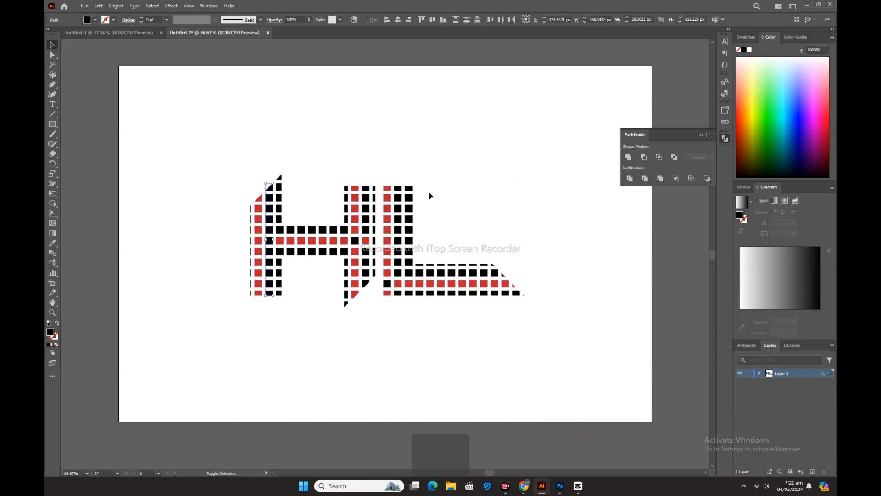
pyautogui.keyDown('shift'); pyautogui.click(399, 294); pyautogui.keyUp('shift')
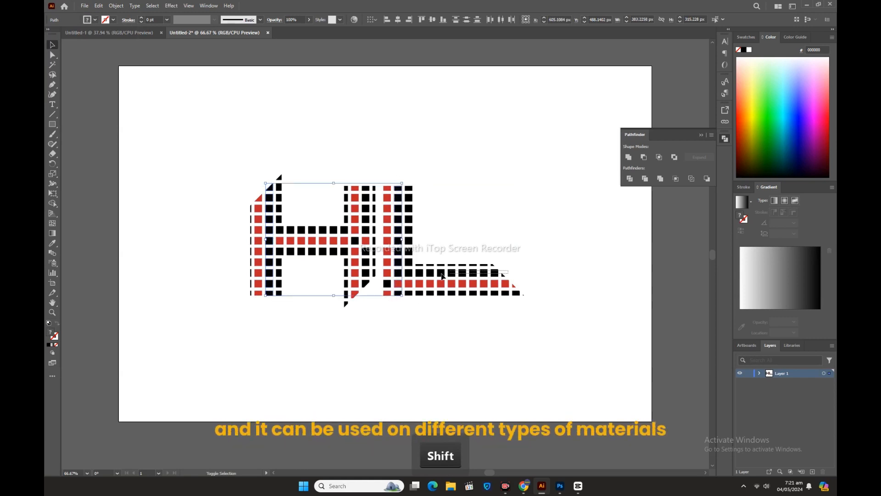
pyautogui.keyDown('shift'); pyautogui.click(408, 277); pyautogui.keyUp('shift')
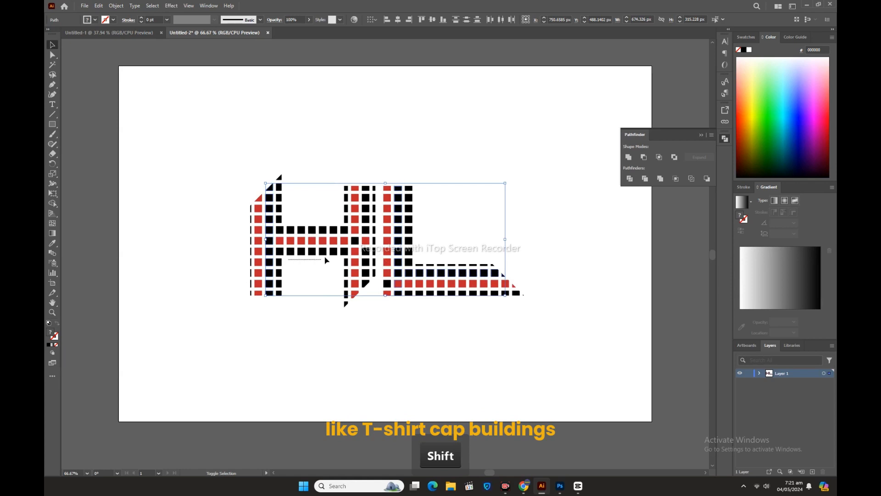
pyautogui.click(87, 20)
pyautogui.click(79, 39)
pyautogui.click(219, 119)
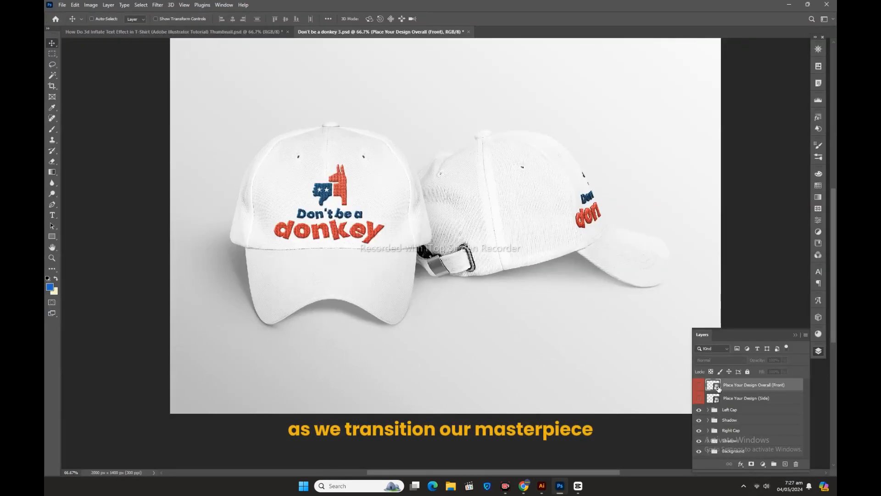
# Step: Open the cap mockup's front design smart object in Photoshop, and place the grouped HL logo from Illustrator into it
pyautogui.doubleClick(713, 385)
pyautogui.click(541, 488)
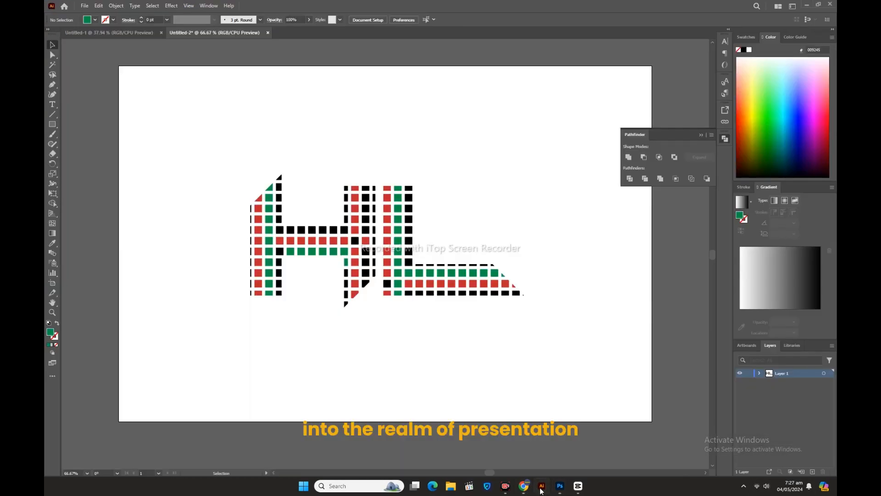
pyautogui.moveTo(181, 158); pyautogui.dragTo(569, 354)
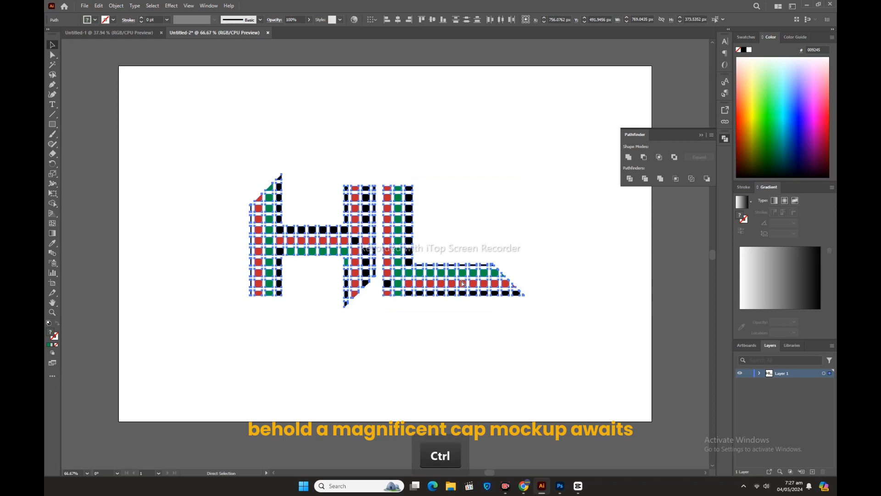
pyautogui.hotkey('ctrl', 'g')
pyautogui.moveTo(400, 251); pyautogui.dragTo(471, 311)
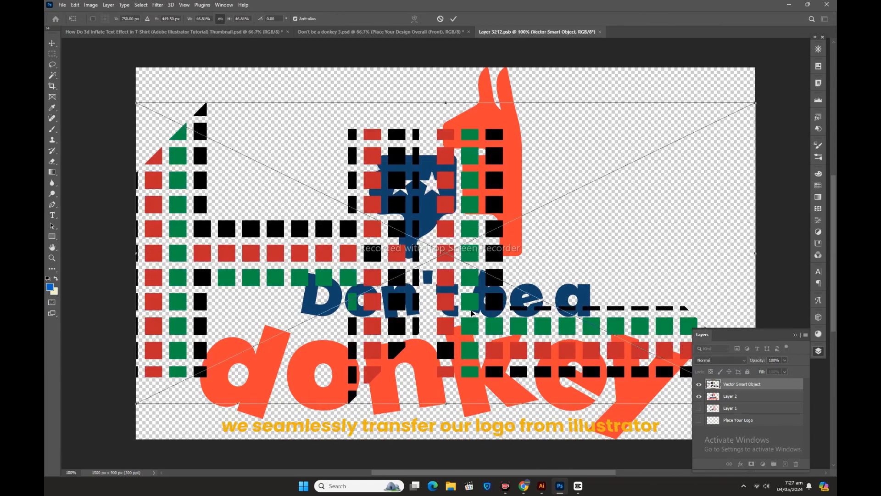
# Step: Scale the placed HL logo to about 36.6% on the smart object's canvas and hide the old donkey artwork on Layer 2
pyautogui.moveTo(445, 104); pyautogui.dragTo(445, 133)
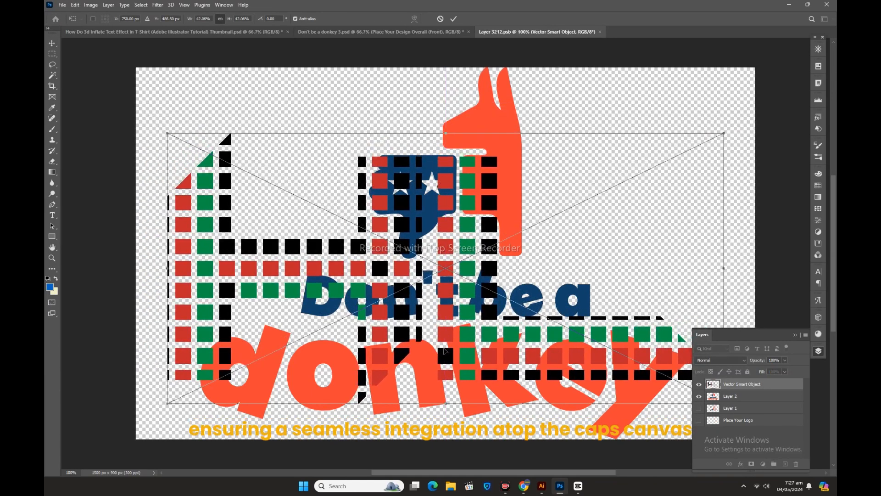
pyautogui.moveTo(448, 405); pyautogui.dragTo(449, 368)
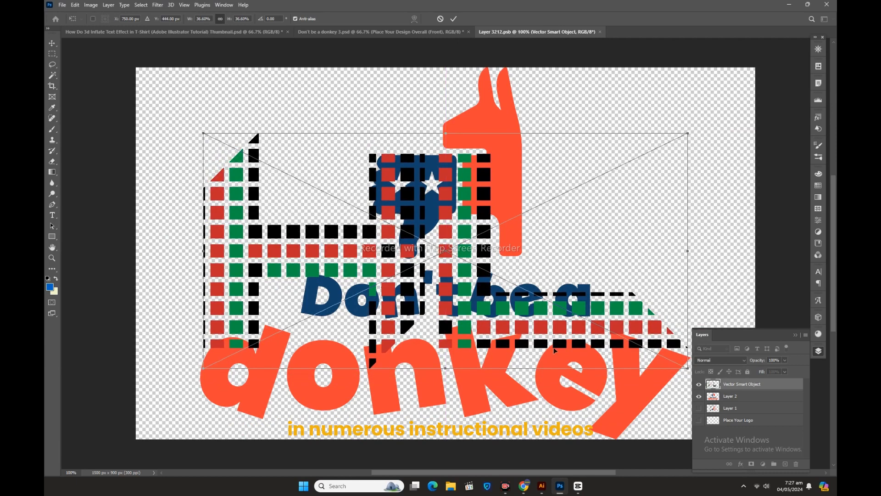
pyautogui.click(700, 397)
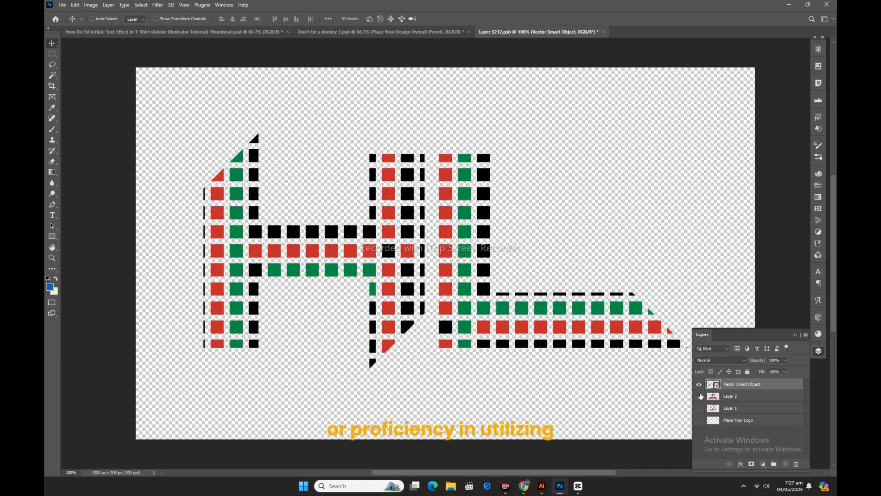
# Step: Close the Layer 3212.psb smart object with its changes saved, and inspect the HL logo on the front of the cap mockup
pyautogui.click(795, 336)
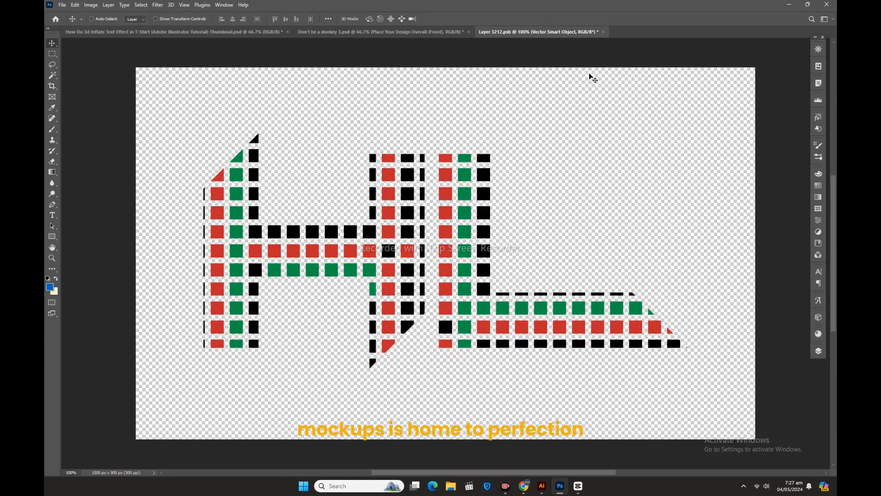
pyautogui.click(603, 31)
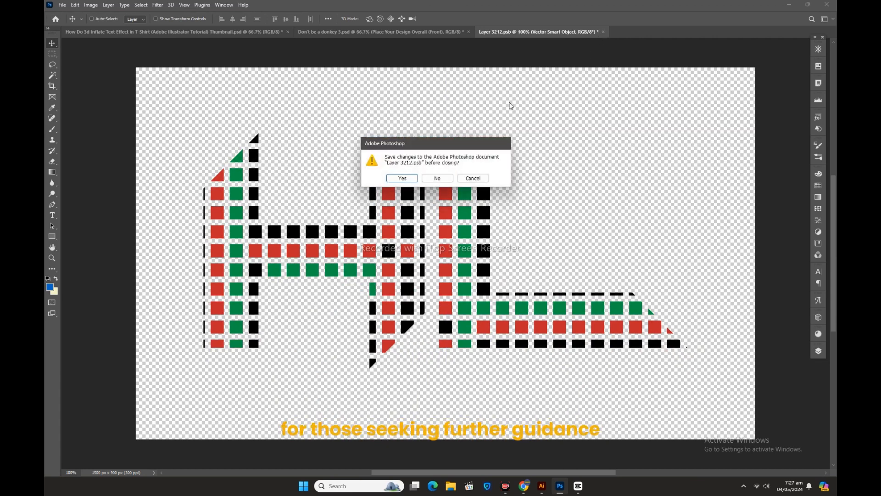
pyautogui.click(402, 178)
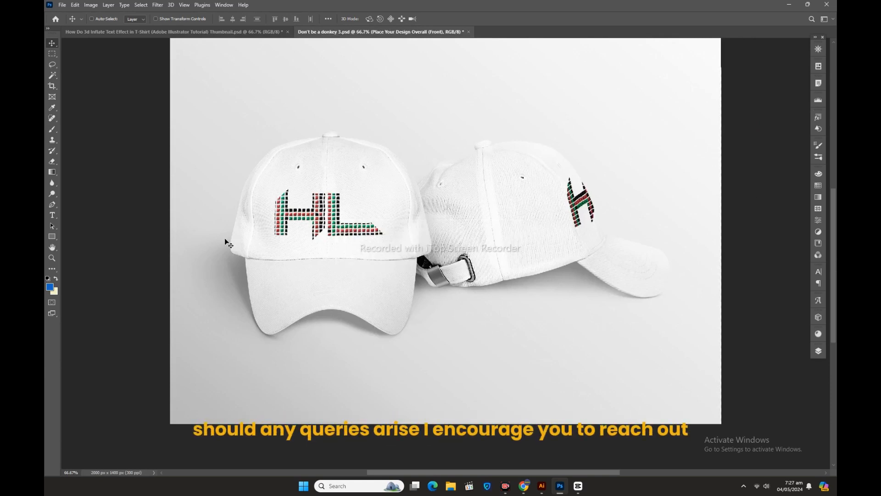
pyautogui.click(53, 258)
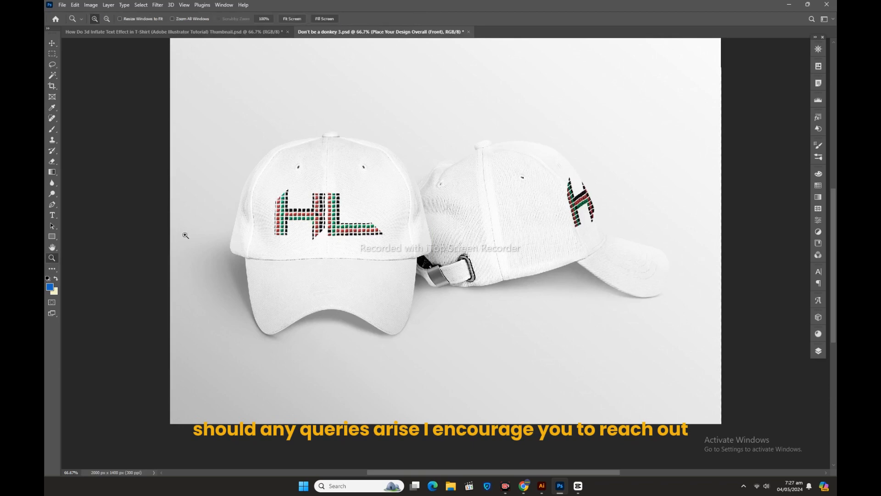
pyautogui.click(340, 207)
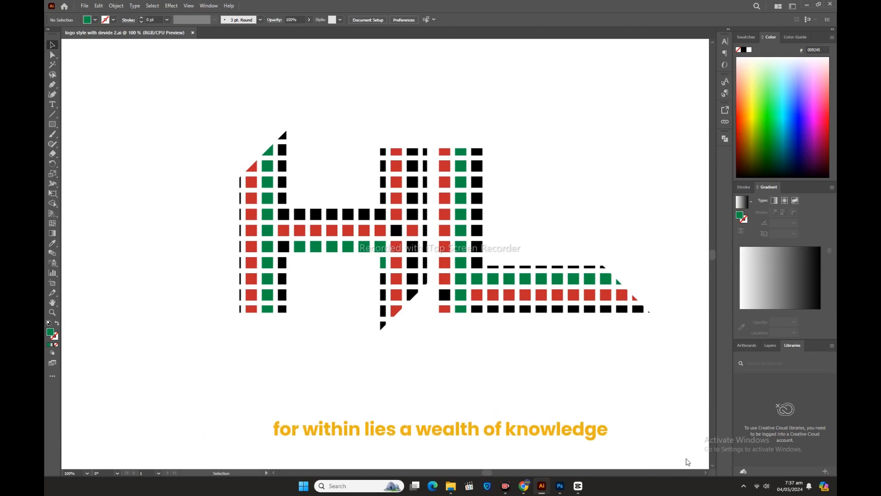
pyautogui.click(706, 472)
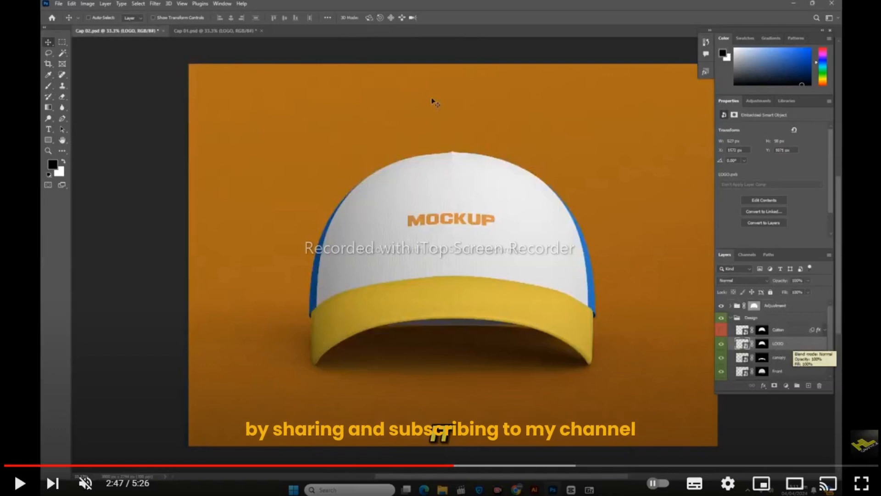
pyautogui.click(20, 483)
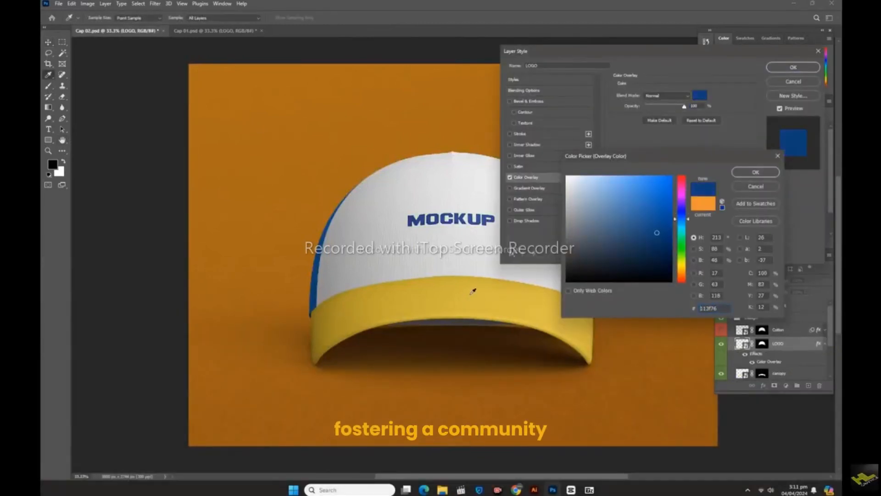
# Step: Apply a dark blue 113f76 Color Overlay to the cap mockup's LOGO layer
pyautogui.click(756, 172)
pyautogui.click(793, 68)
# Step: Apply a green Color Overlay to the Back layer of the cap mockup
pyautogui.doubleClick(804, 346)
pyautogui.click(528, 180)
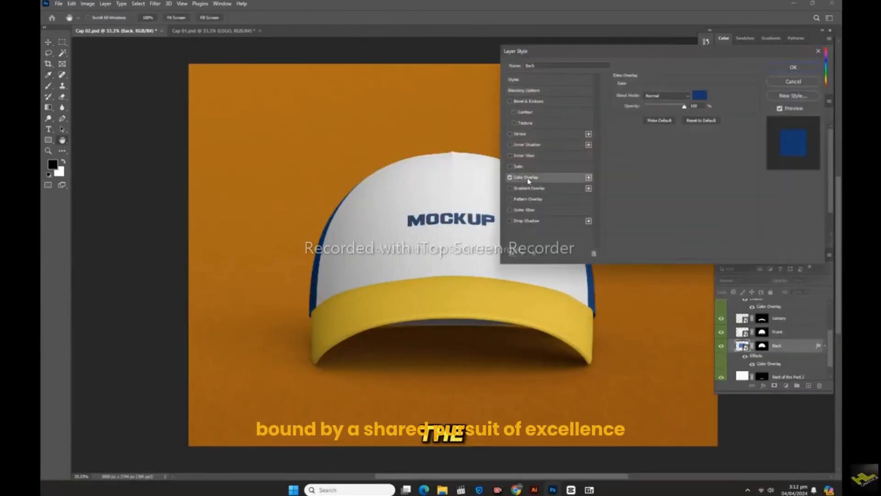
pyautogui.click(706, 95)
pyautogui.click(484, 287)
pyautogui.click(683, 246)
pyautogui.click(665, 220)
pyautogui.click(756, 172)
pyautogui.click(793, 67)
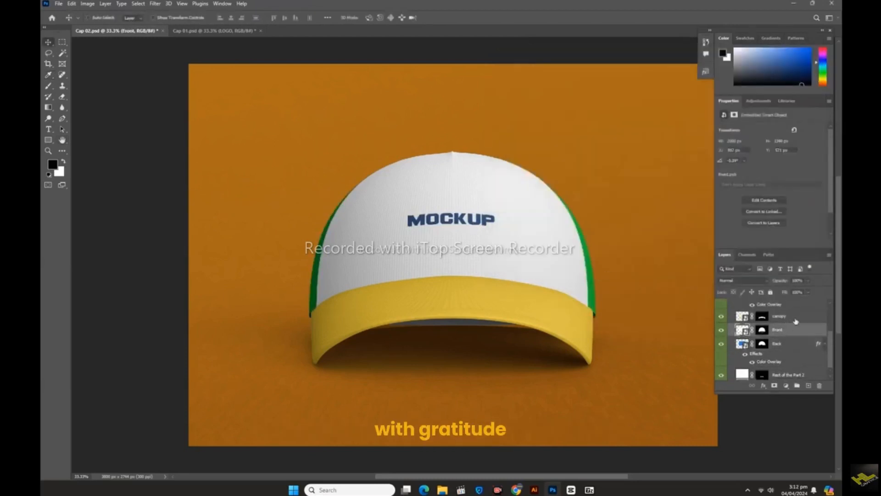
# Step: Apply the same green Color Overlay to the canopy layer so it colours the cap's brim
pyautogui.doubleClick(797, 319)
pyautogui.click(528, 179)
pyautogui.click(795, 67)
# Step: Give the Front layer of the cap a Color Overlay, try a few hues for it and choose green
pyautogui.doubleClick(798, 349)
pyautogui.click(528, 177)
pyautogui.click(700, 95)
pyautogui.click(682, 265)
pyautogui.click(638, 230)
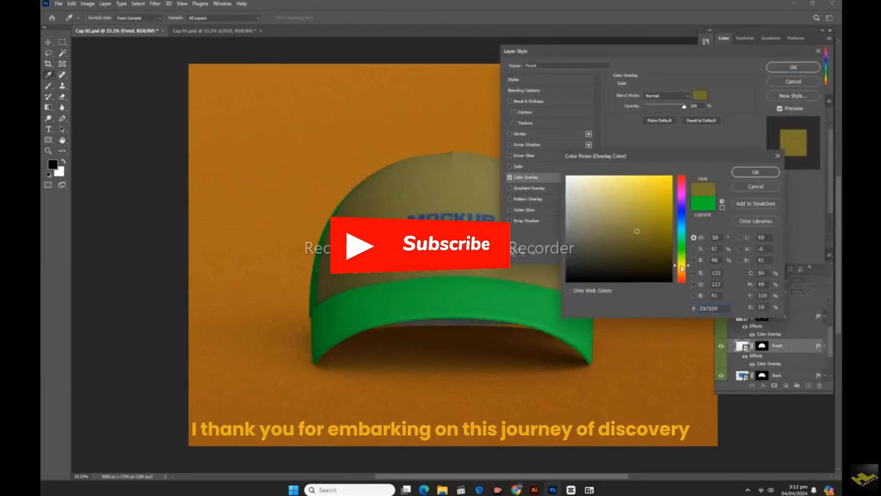
pyautogui.click(672, 177)
pyautogui.click(682, 279)
pyautogui.click(682, 249)
pyautogui.click(756, 172)
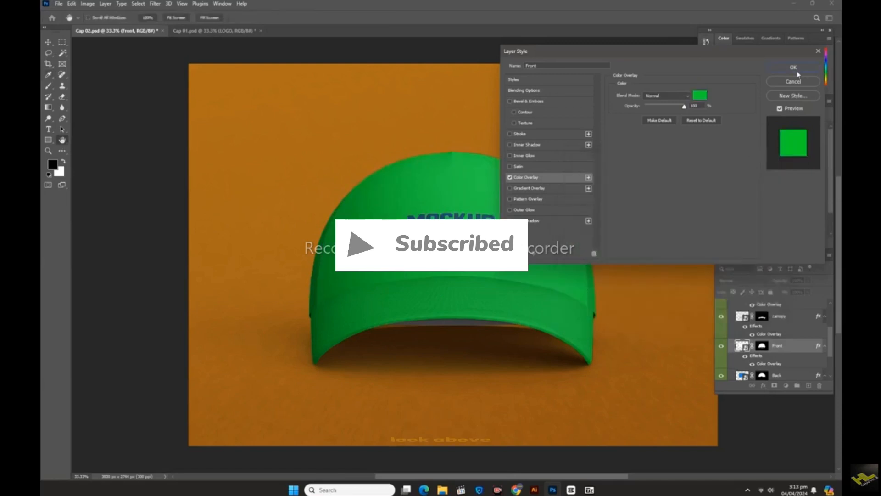